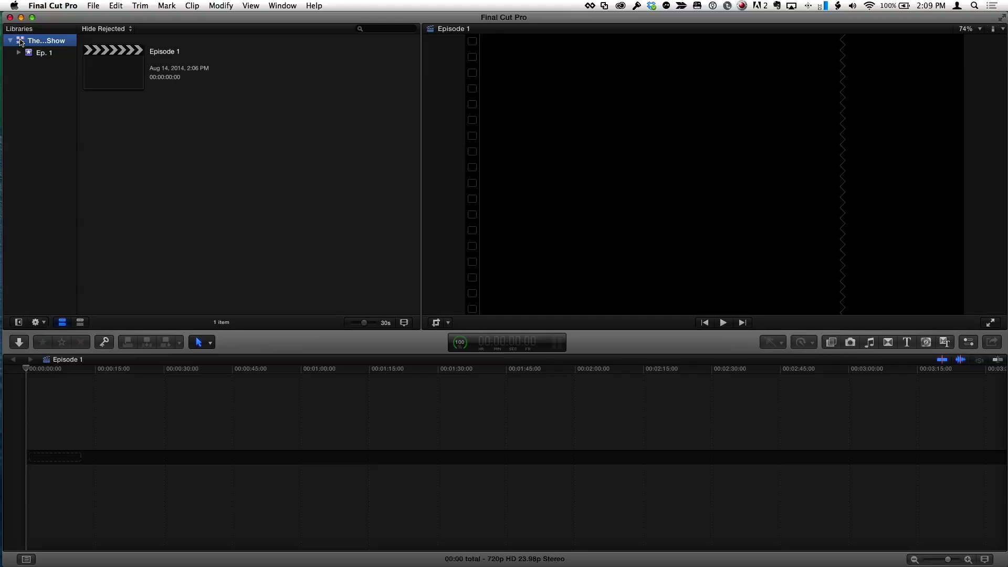
Widen the libraries sidebar and show the library properties of The Ripple Show.
click(85, 88)
click(44, 45)
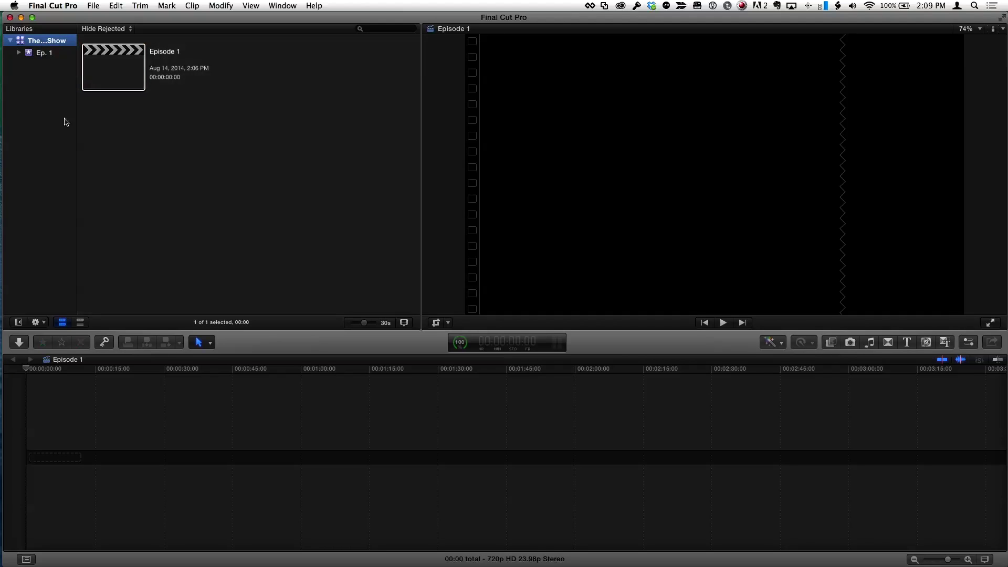
drag(78, 127, 110, 121)
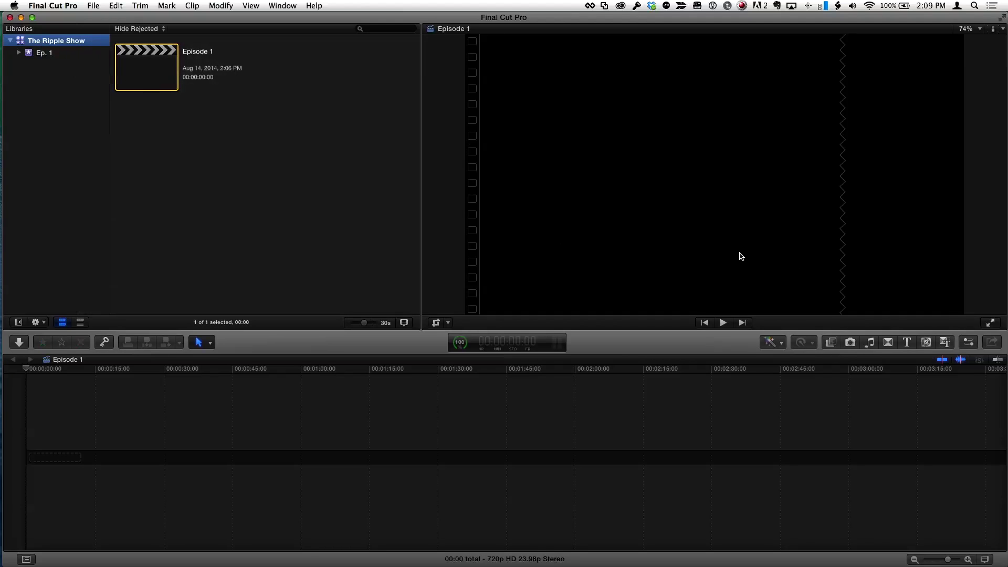
click(969, 341)
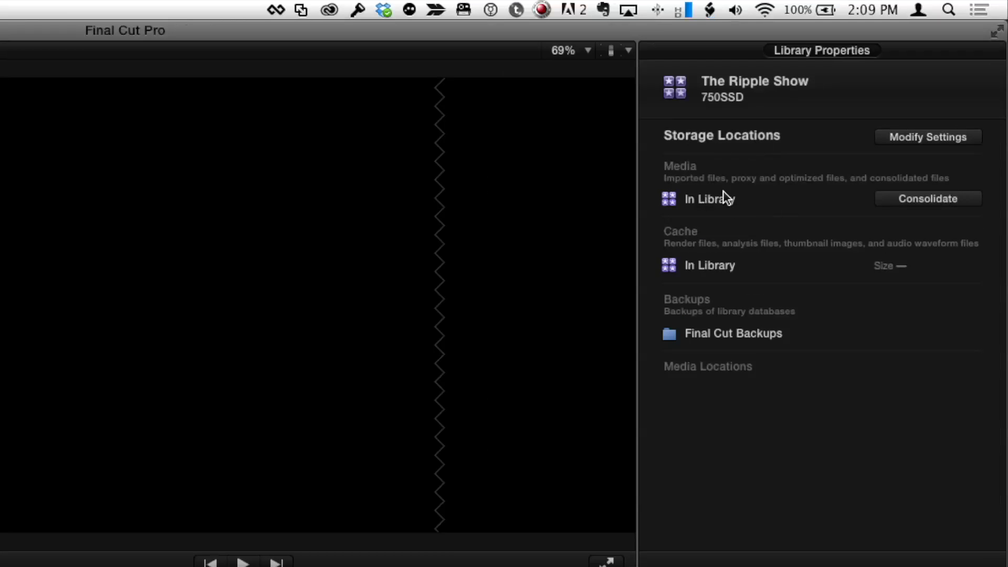
mouse_move(723, 191)
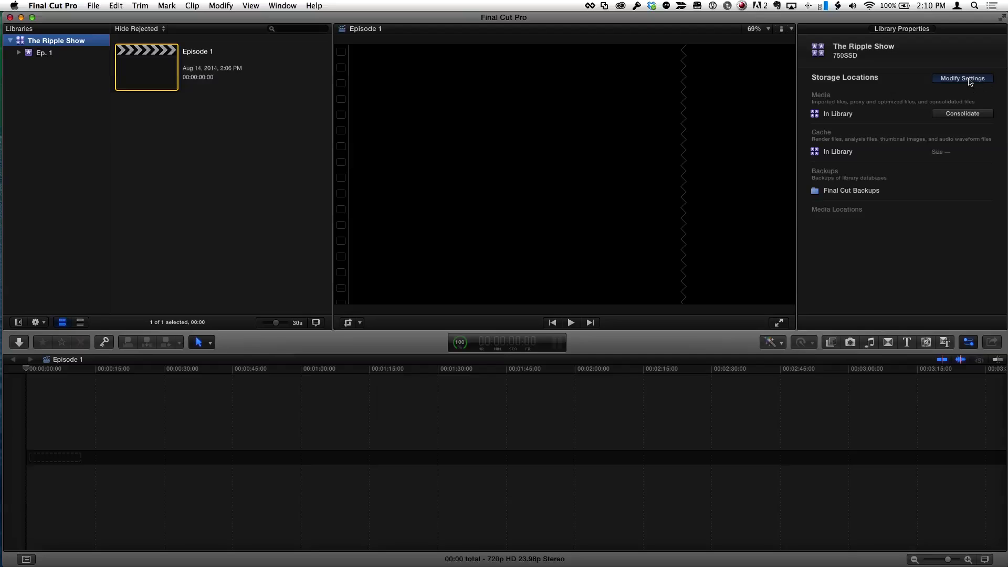
Set the media storage location of The Ripple Show library to the Transcend drive.
click(969, 80)
click(535, 107)
click(524, 124)
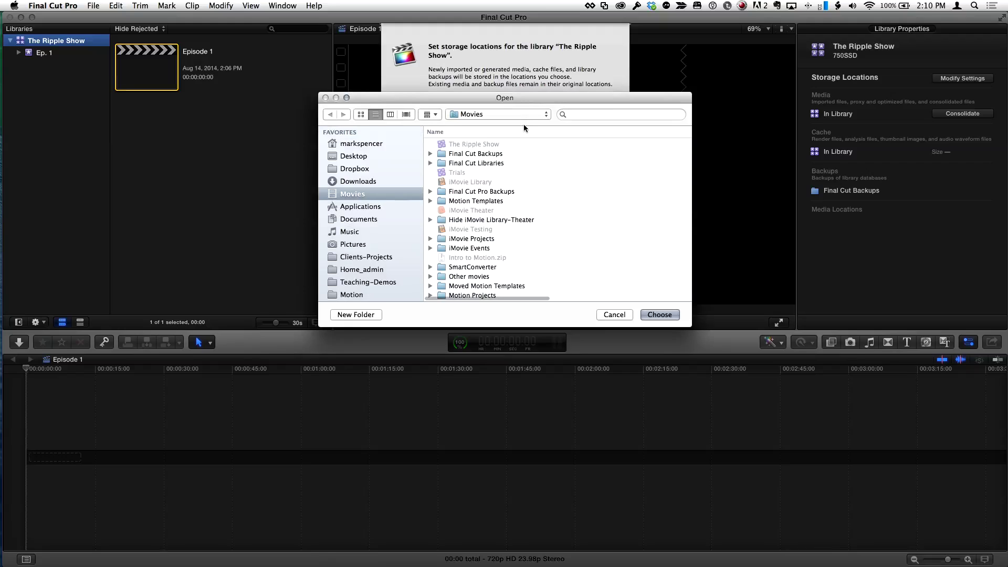
scroll(370, 219, down, 5)
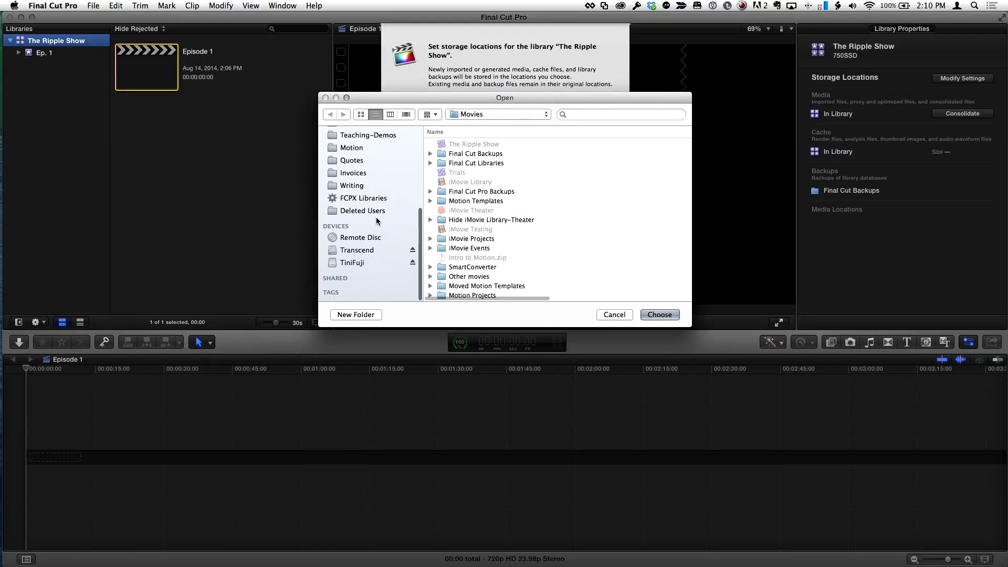
click(359, 257)
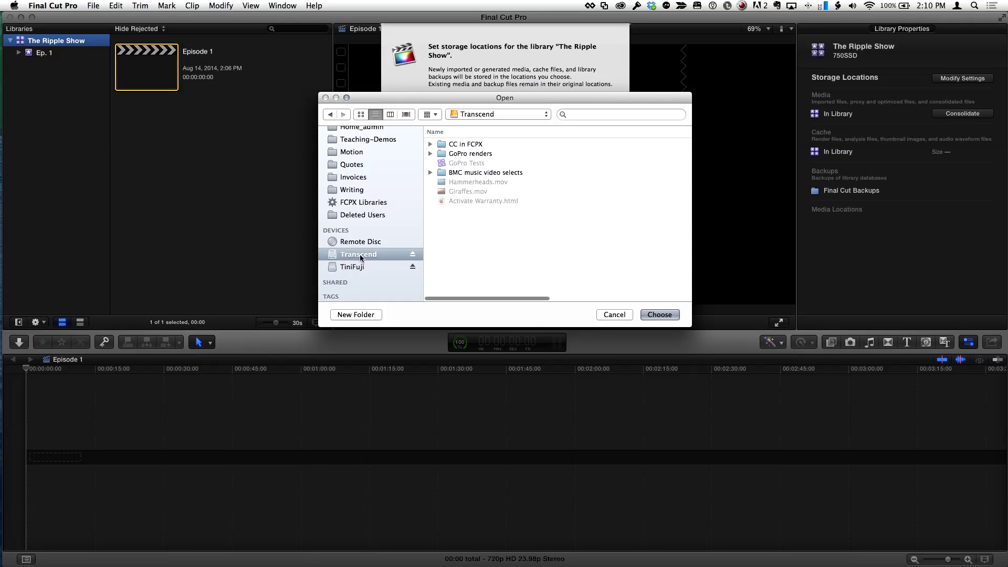
click(651, 314)
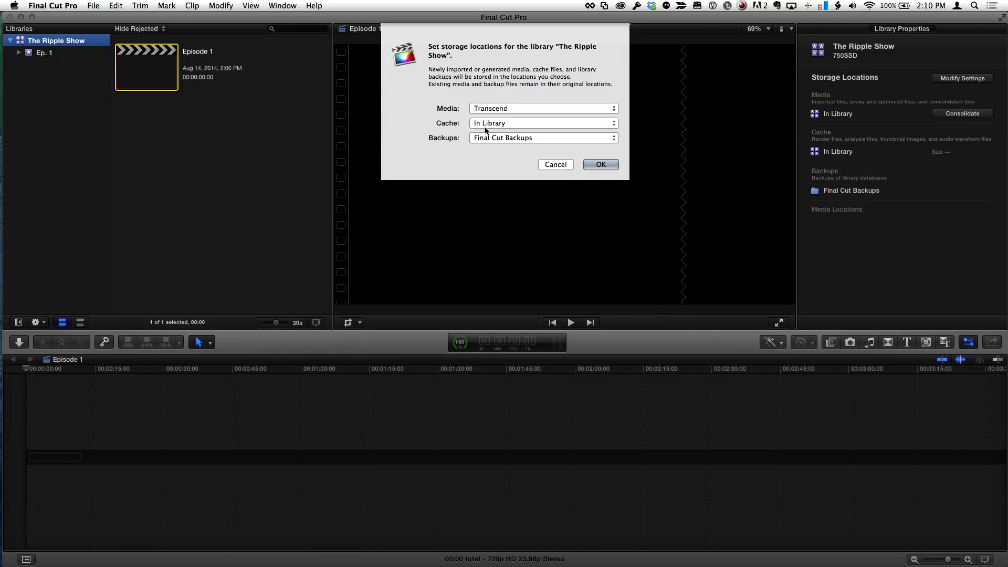
click(598, 165)
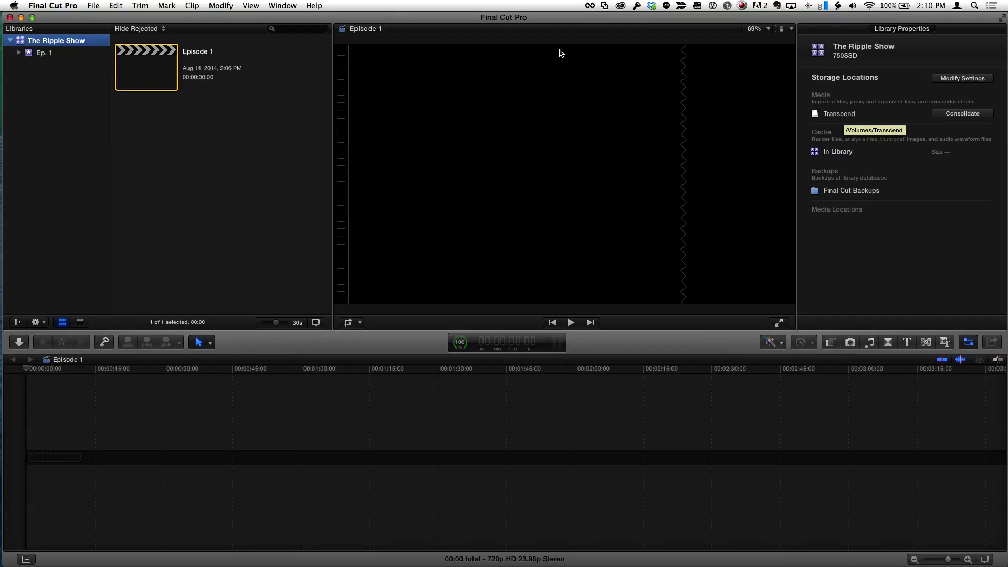
Import Giraffes.mov and Hammerheads.mov from Transcend into the Ep. 1 event, copying the files to the library storage location.
key(super+i)
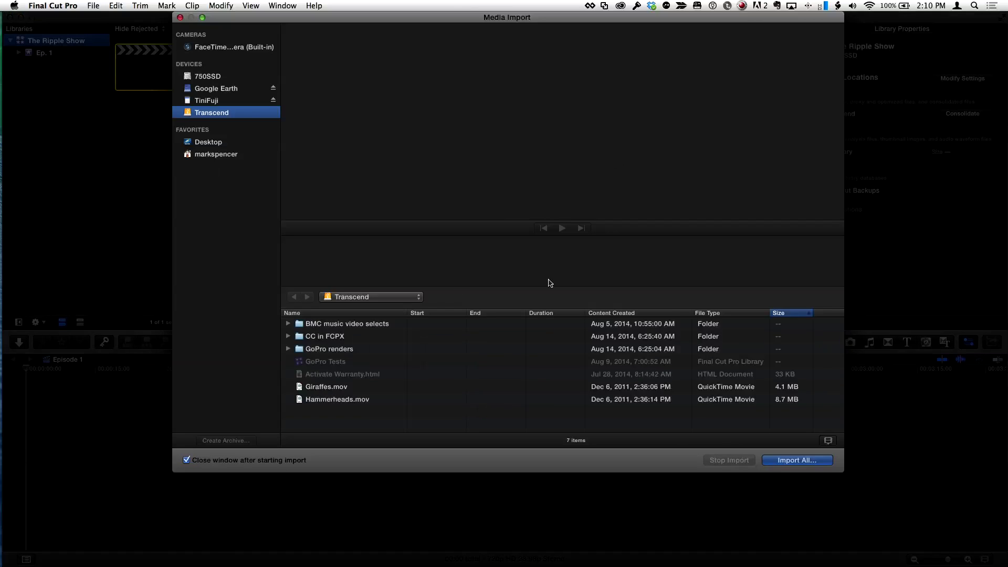
click(336, 391)
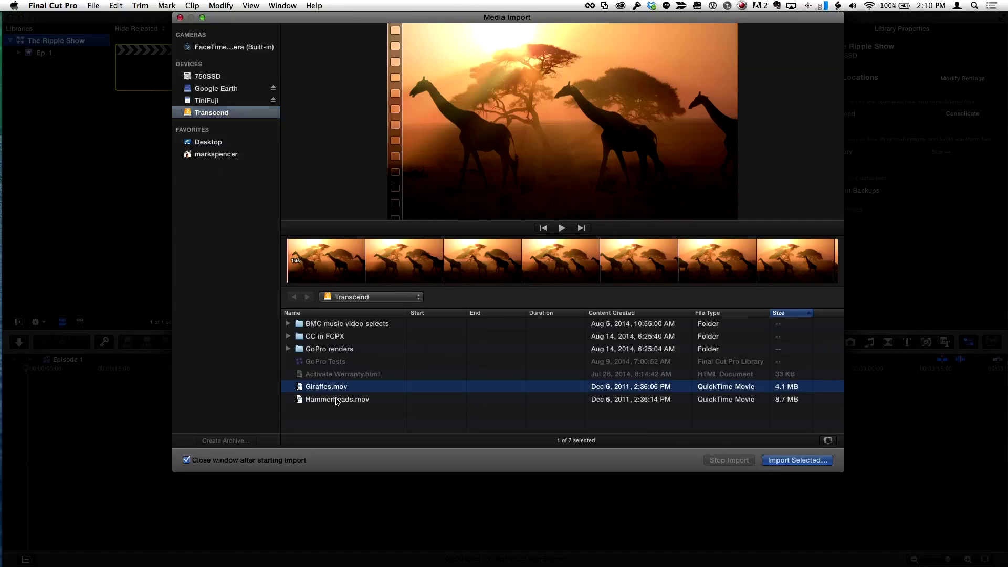
shift+click(338, 400)
click(797, 460)
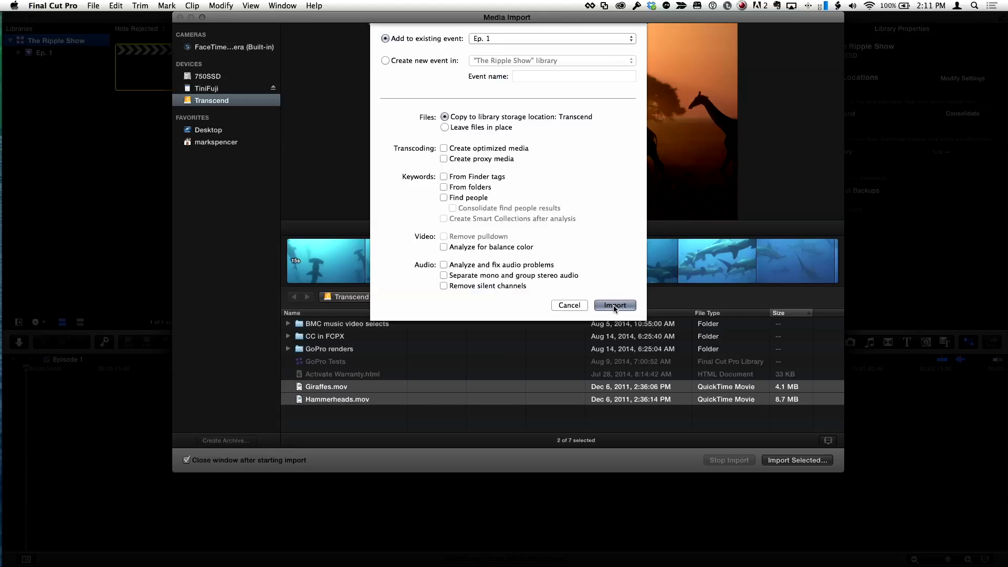
click(613, 305)
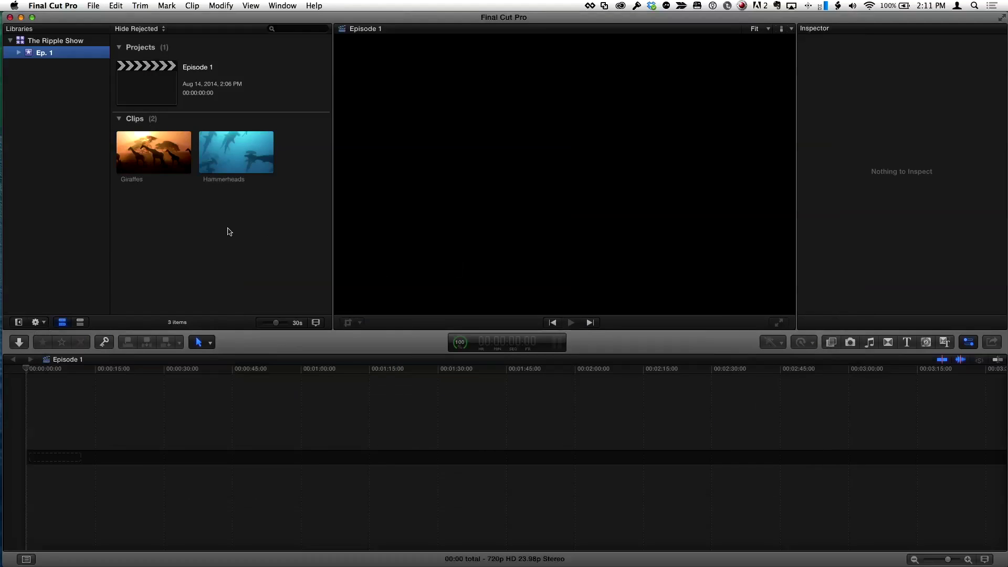
Set the media storage location of The Ripple Show library to In Library.
click(76, 42)
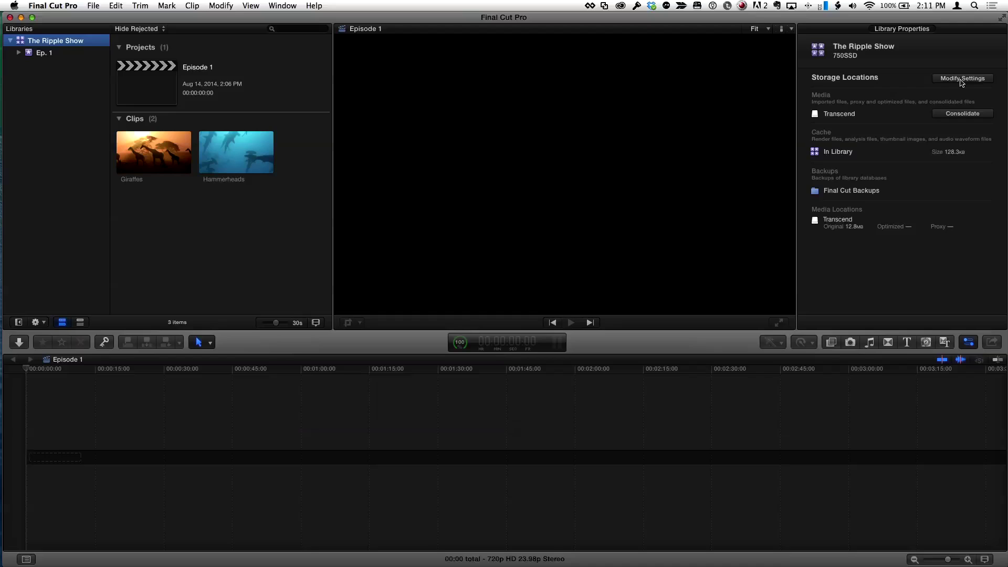
click(960, 80)
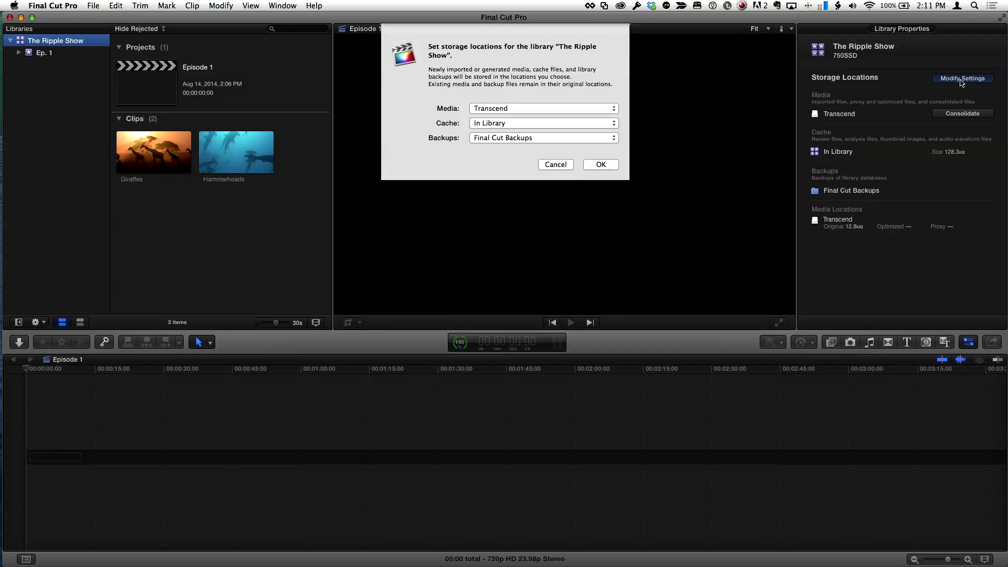
click(536, 110)
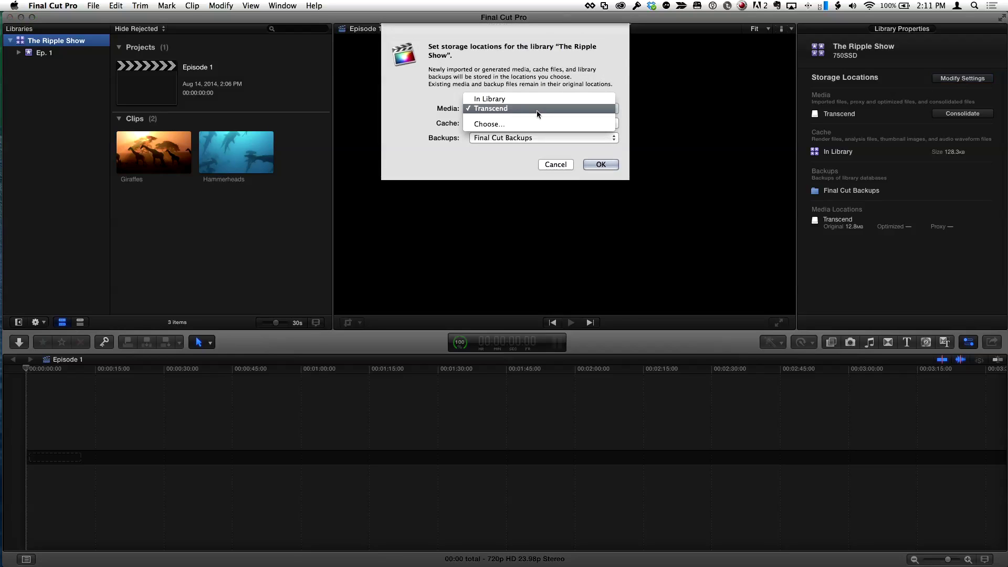
click(536, 99)
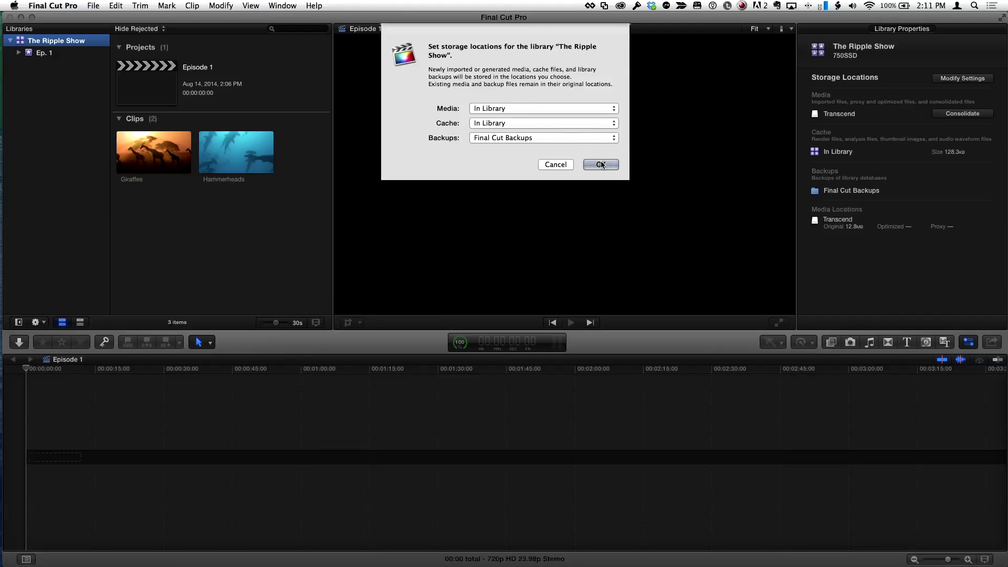
click(602, 165)
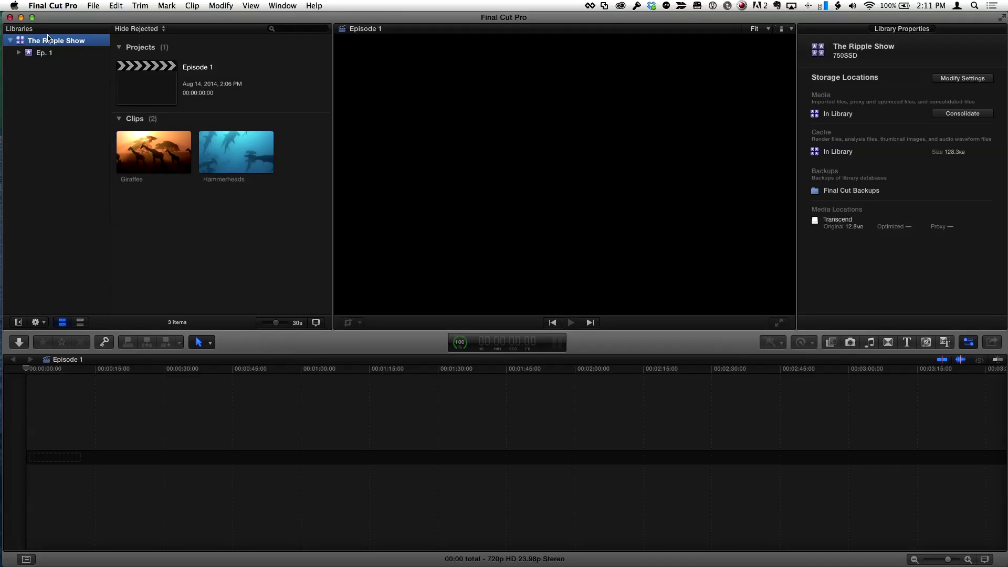
Transcode the Ep. 1 event's clips to proxy media and select The Ripple Show library to check its properties.
click(43, 55)
click(96, 5)
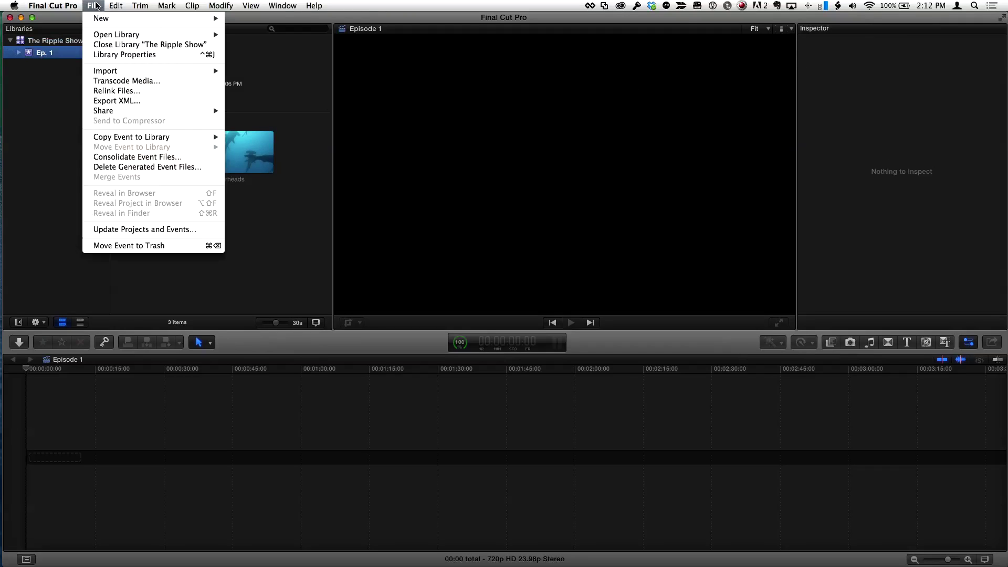
click(173, 83)
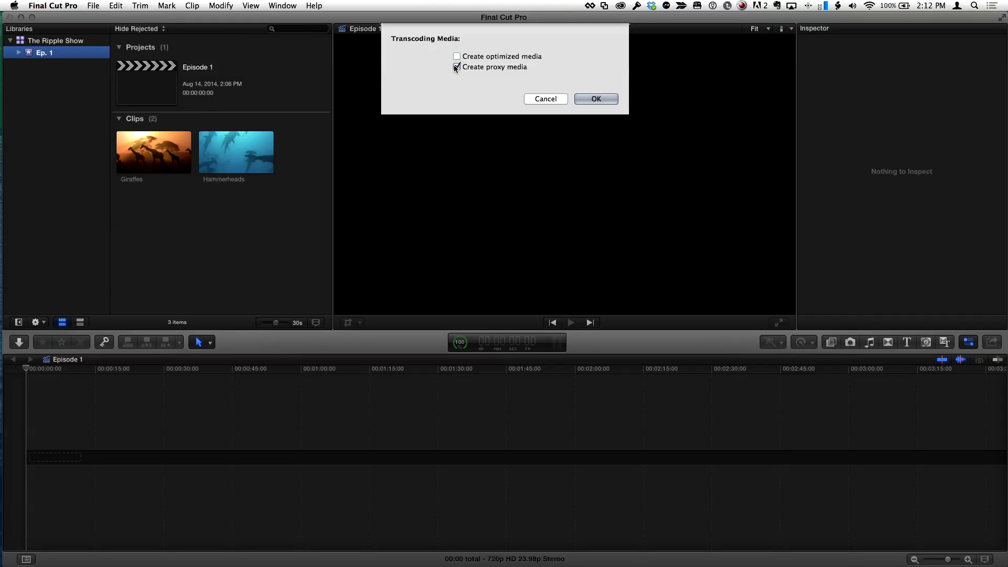
click(599, 99)
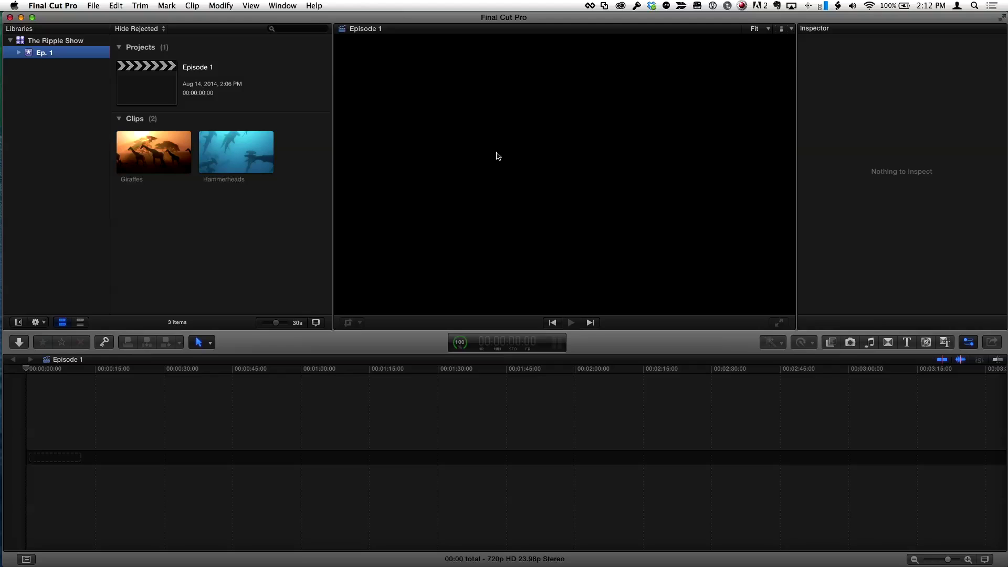
click(64, 42)
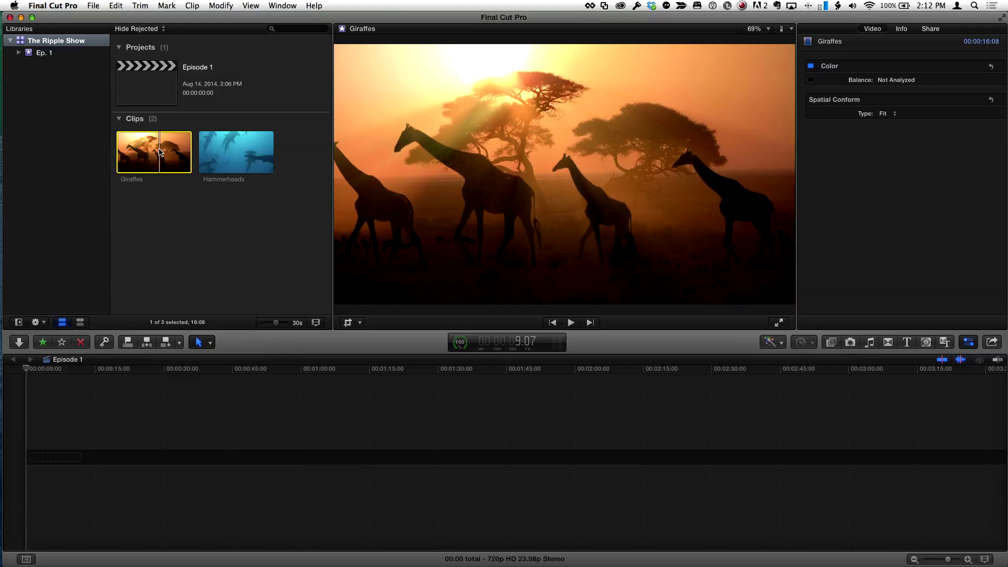
Append the Giraffes clip to the Episode 1 timeline, fit it in view, and set the clip appearance to filmstrips.
key(e)
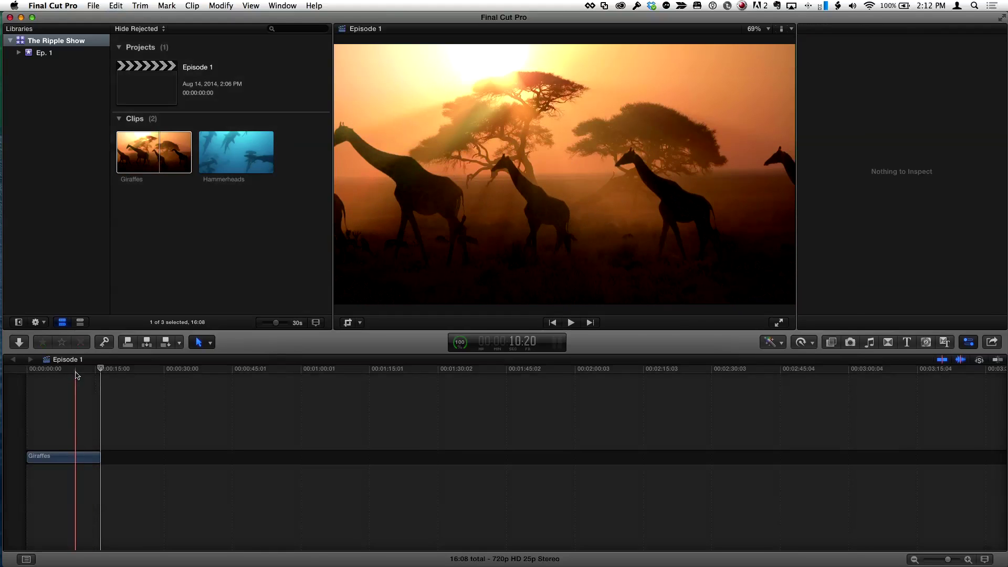
click(79, 374)
key(shift+z)
click(197, 376)
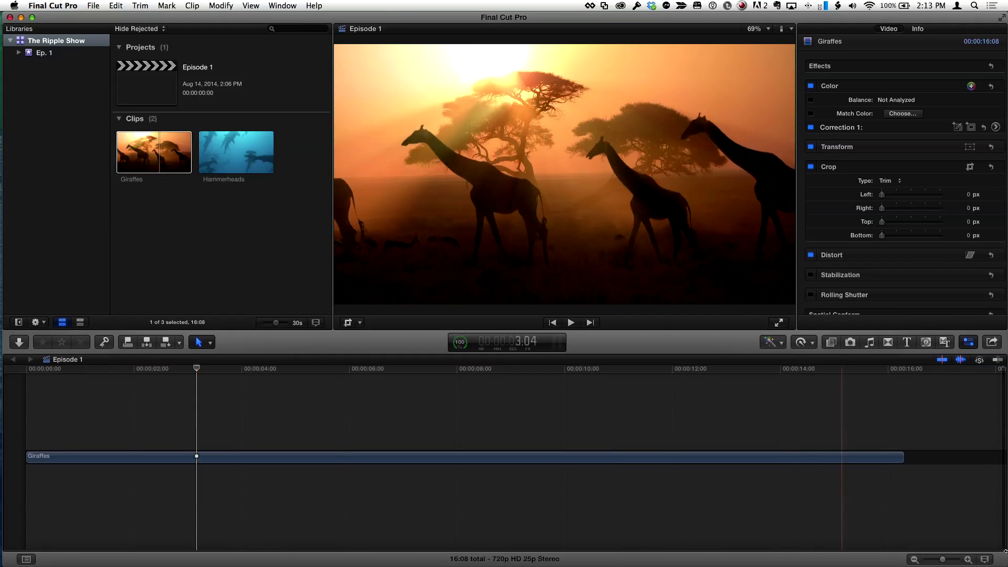
click(985, 559)
click(942, 494)
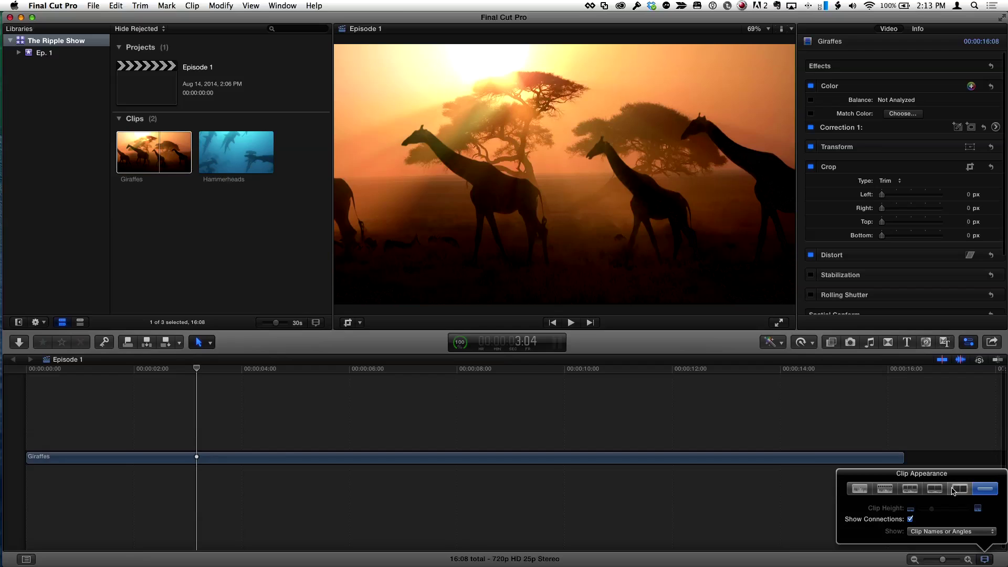
Switch the viewer's media to Proxy and return it to Optimized/Original.
click(792, 29)
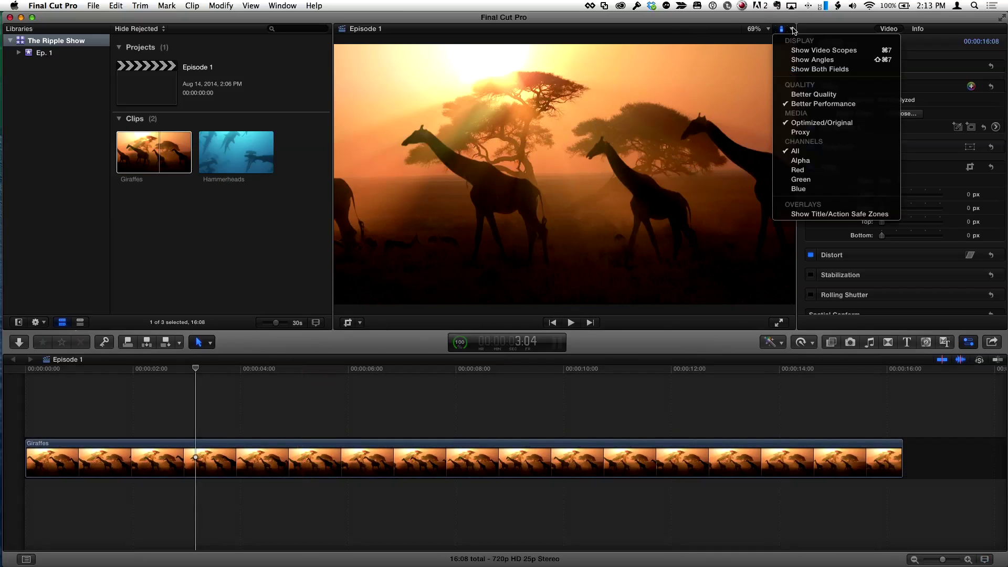
click(825, 136)
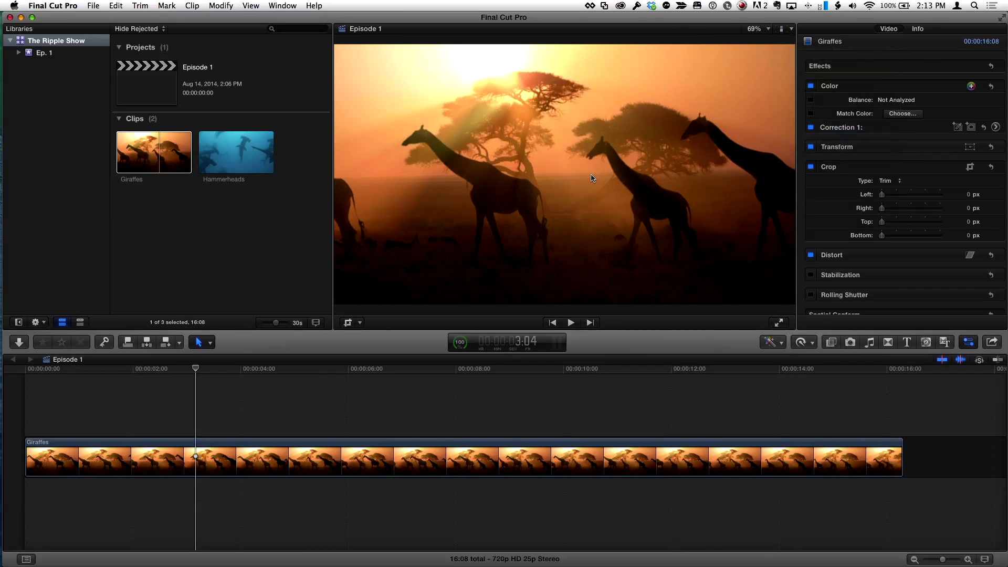
click(792, 29)
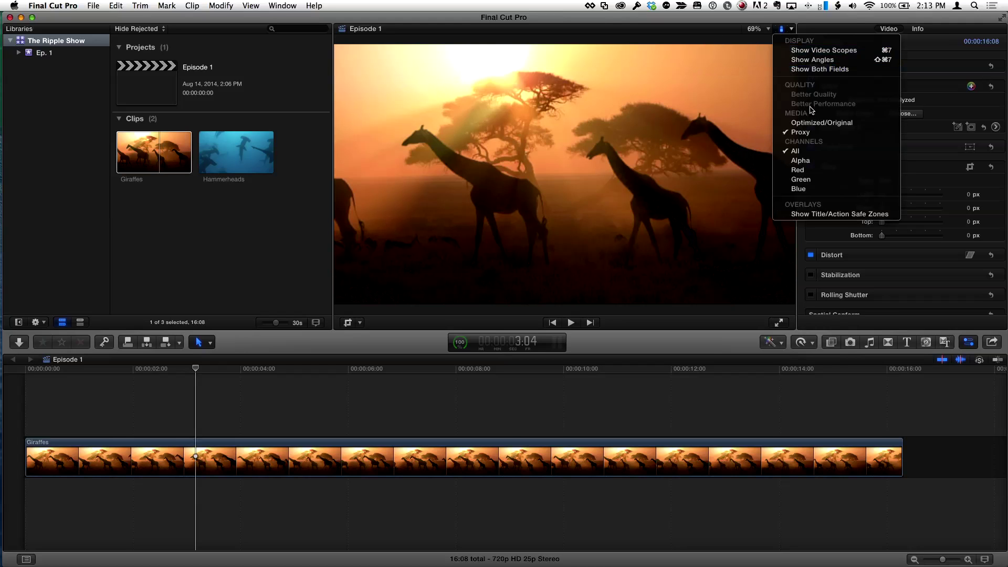
click(817, 124)
Delete the generated proxy media of the Ep. 1 event.
click(220, 209)
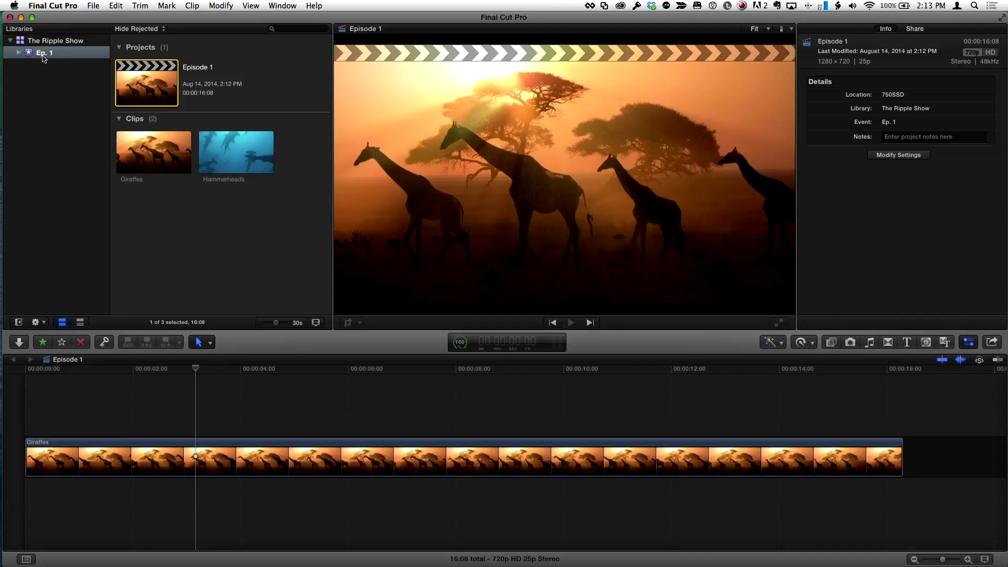
click(43, 58)
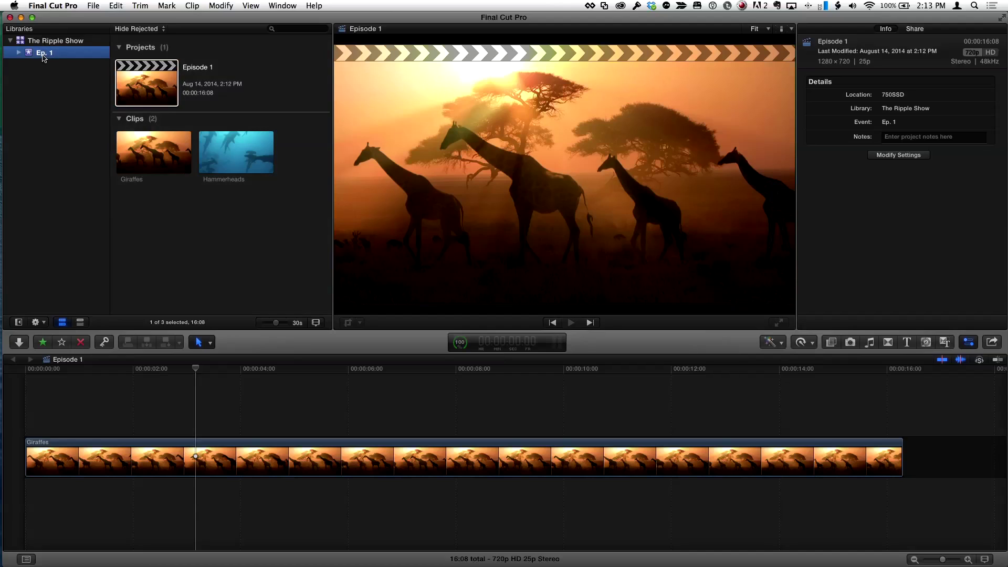
click(94, 6)
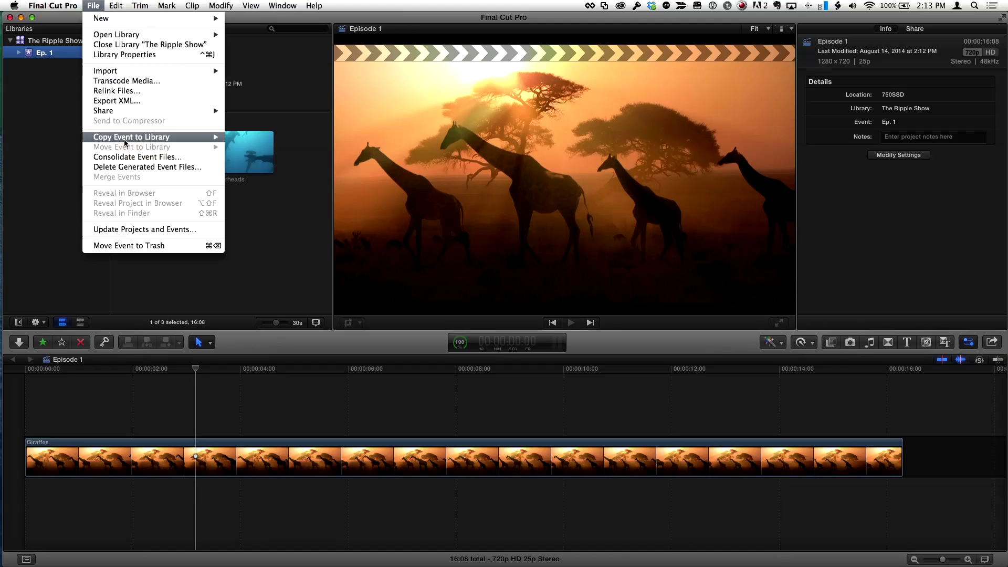
click(136, 167)
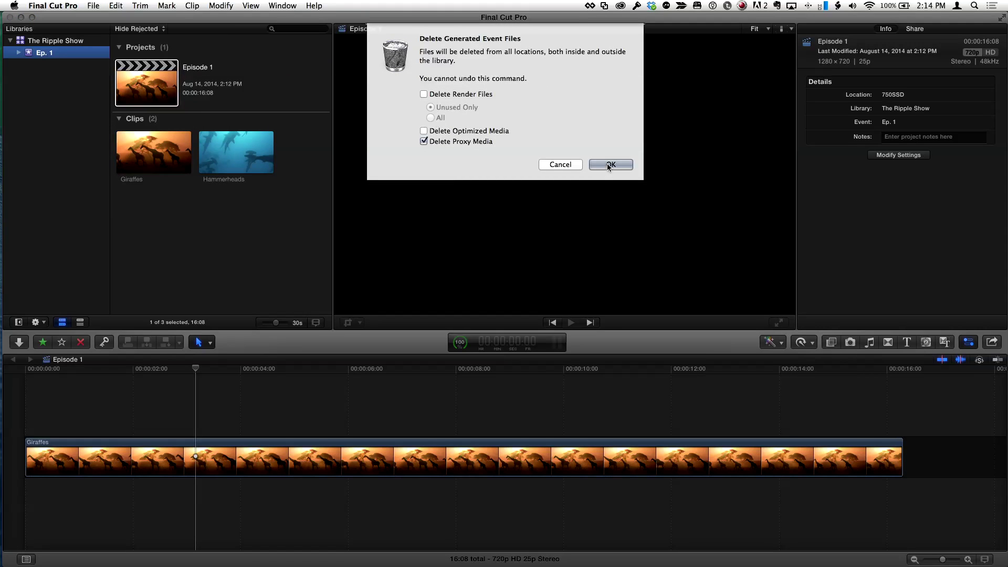
click(607, 164)
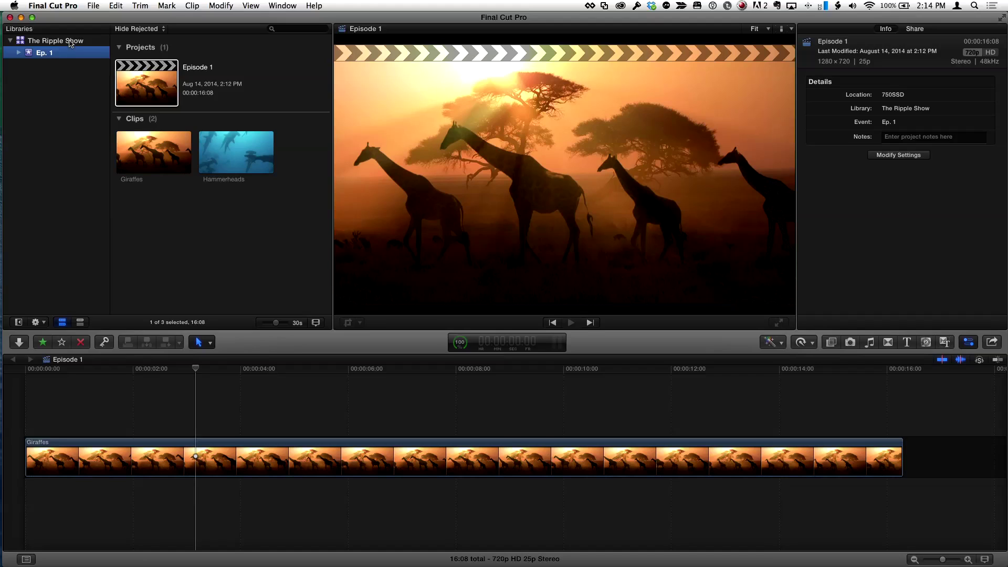
Set the media storage location of The Ripple Show library to the Transcend drive.
click(70, 42)
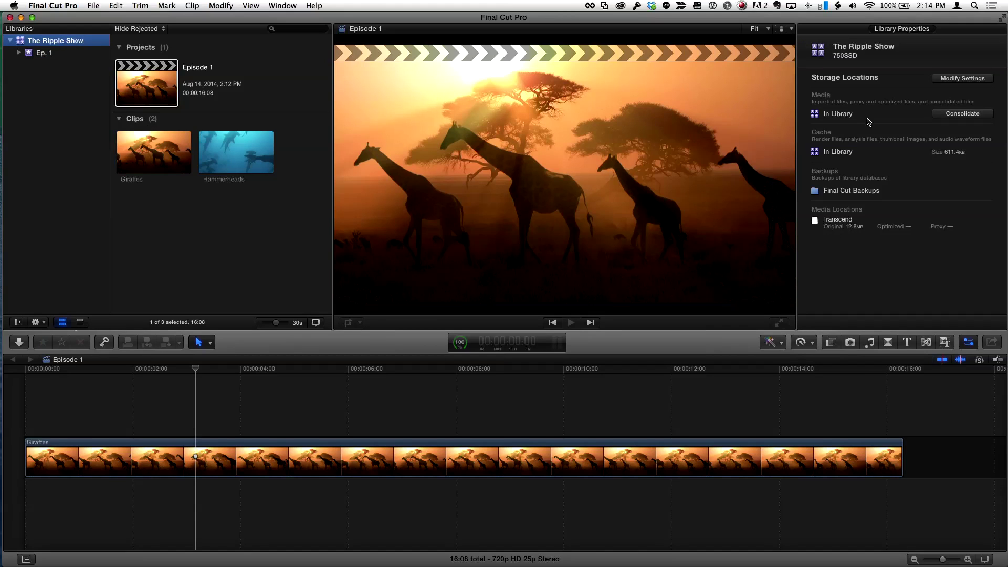
click(967, 80)
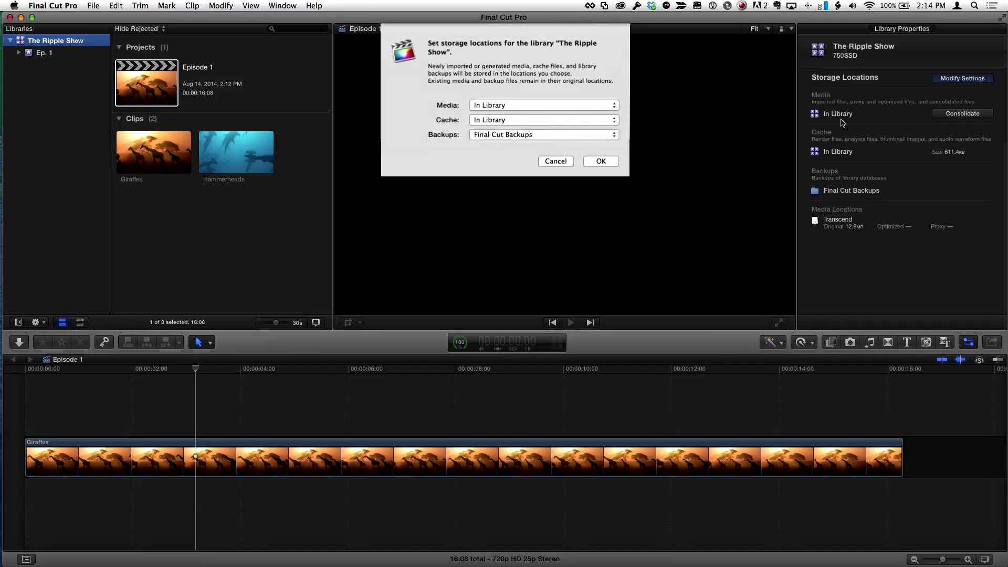
click(520, 108)
click(514, 125)
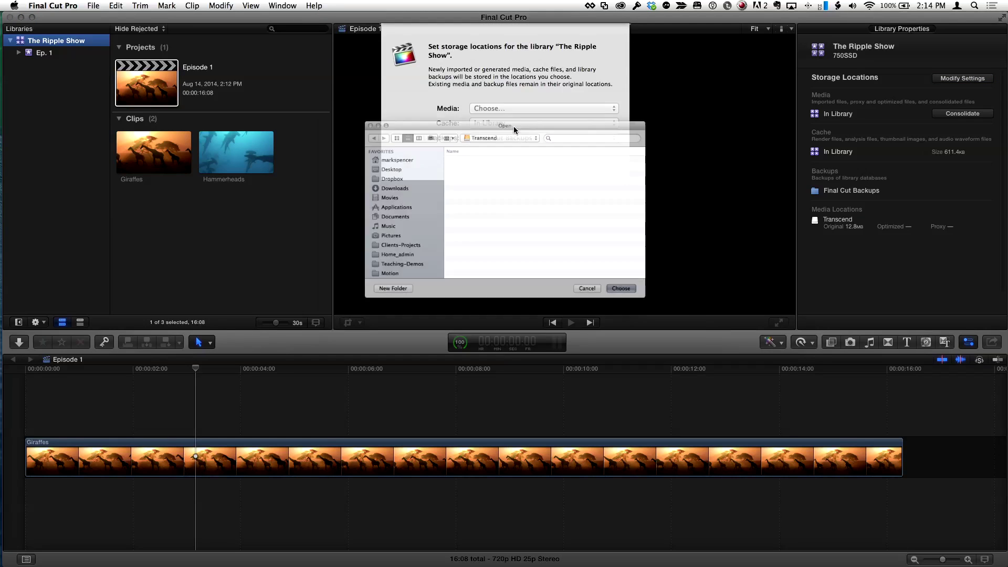
scroll(374, 268, down, 5)
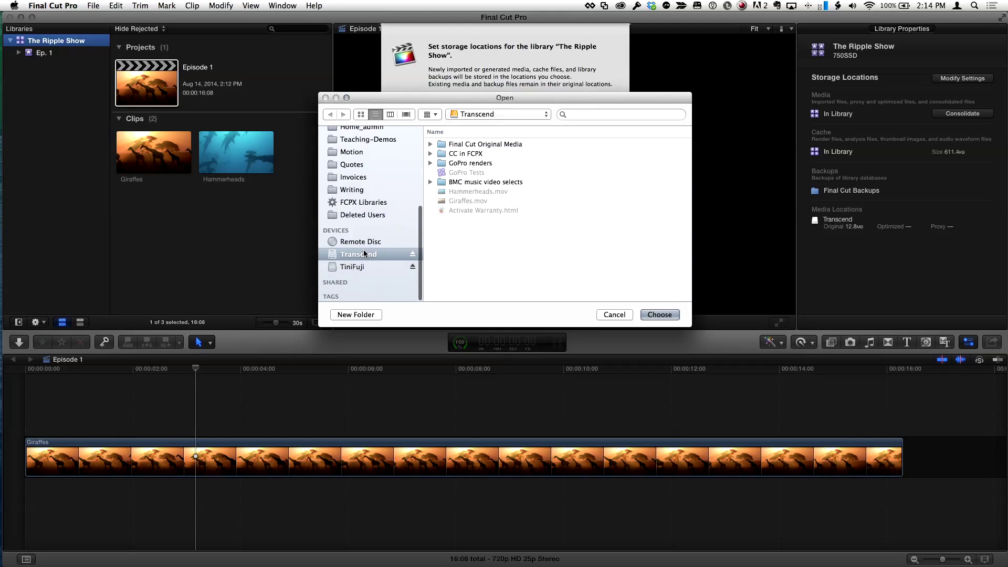
click(659, 315)
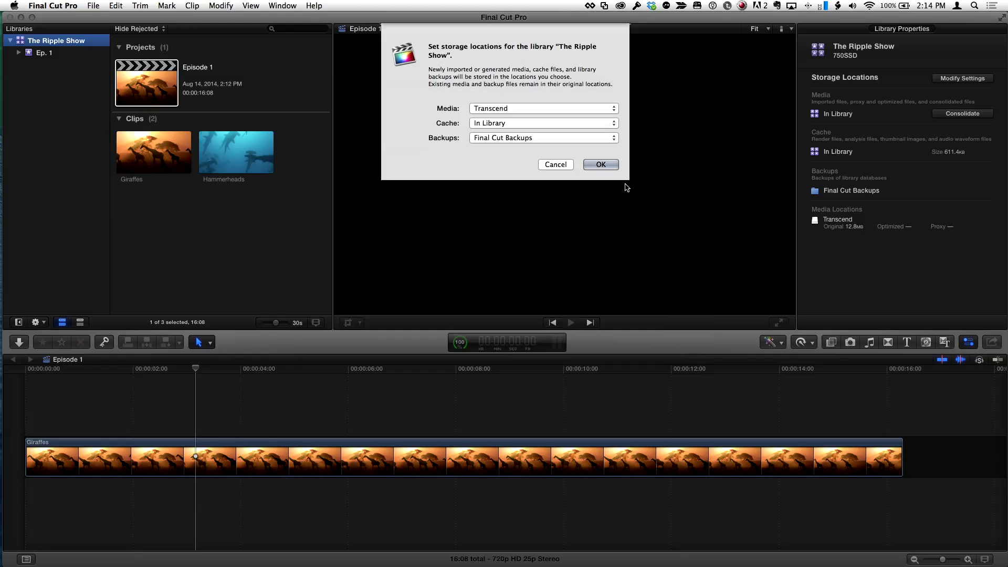
click(600, 164)
Transcode the Giraffes and Hammerheads clips to proxy media and select The Ripple Show library to check its media locations.
drag(266, 207, 117, 131)
click(94, 5)
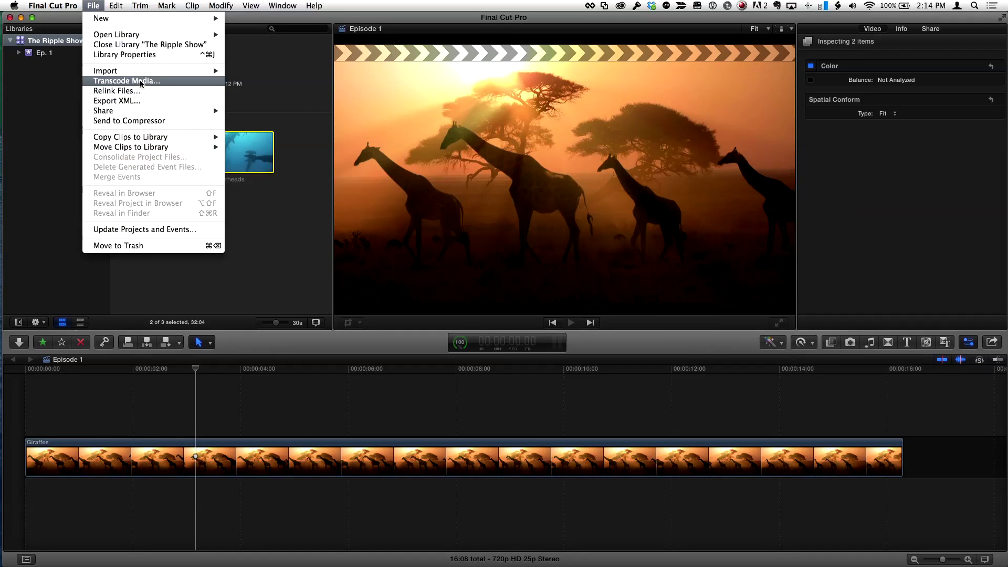
click(140, 81)
click(597, 100)
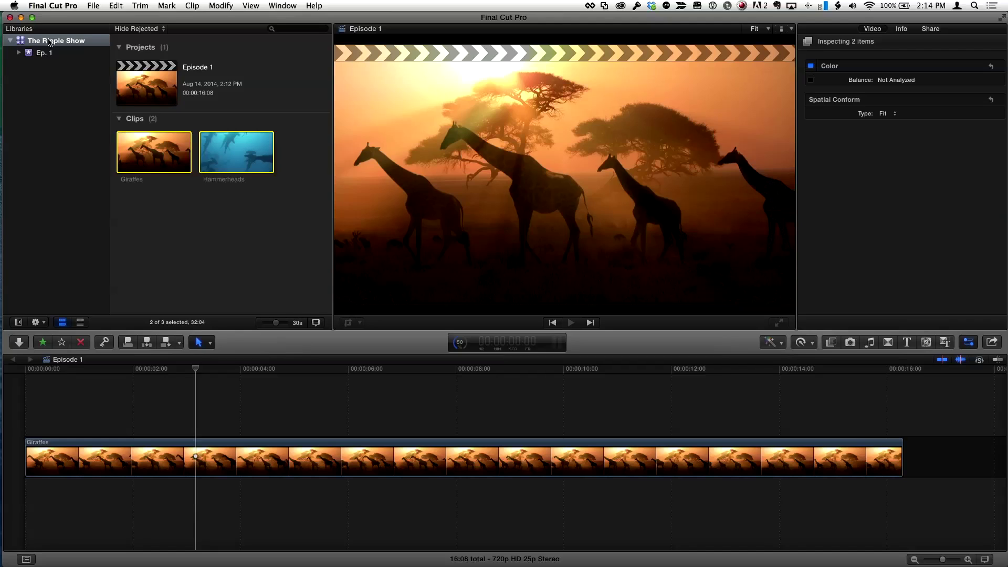
click(47, 48)
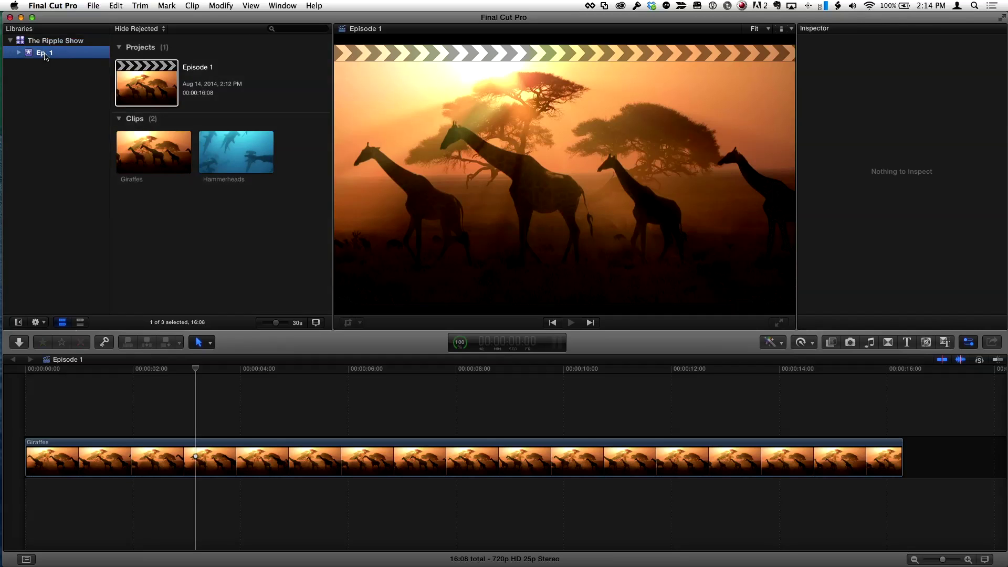
click(46, 42)
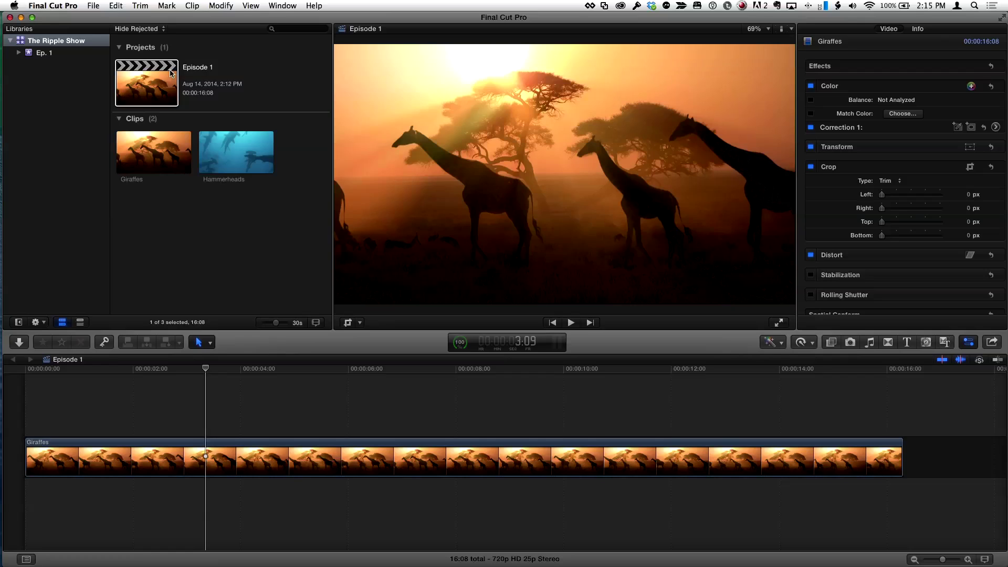
Delete only the generated proxy media of the Episode 1 project.
click(157, 94)
click(209, 428)
click(151, 86)
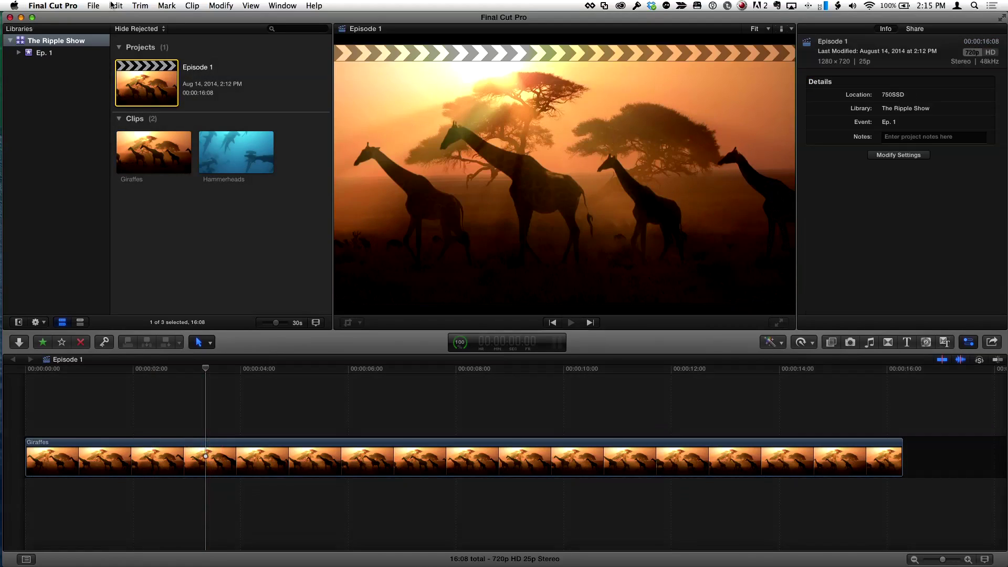
click(94, 6)
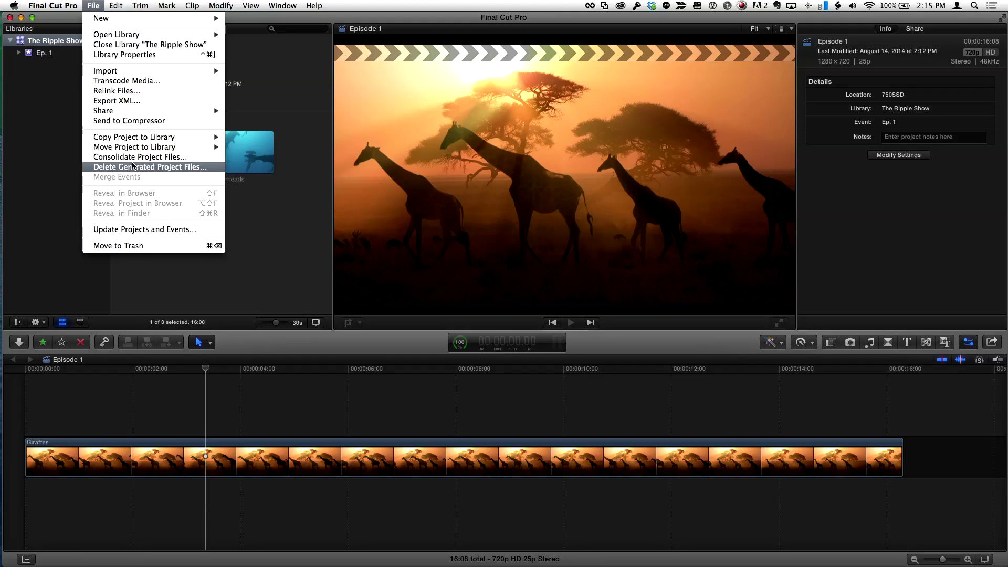
click(172, 167)
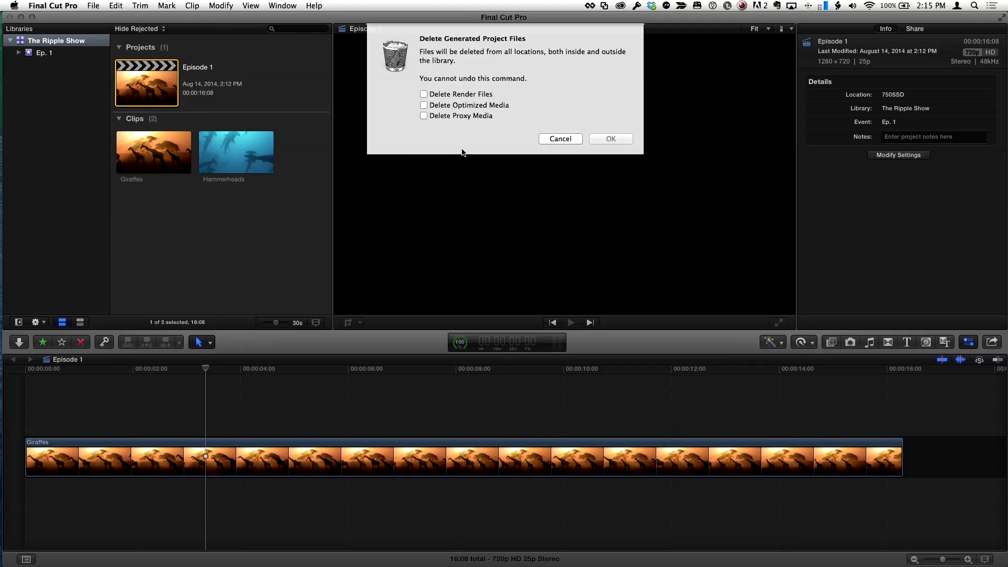
click(424, 116)
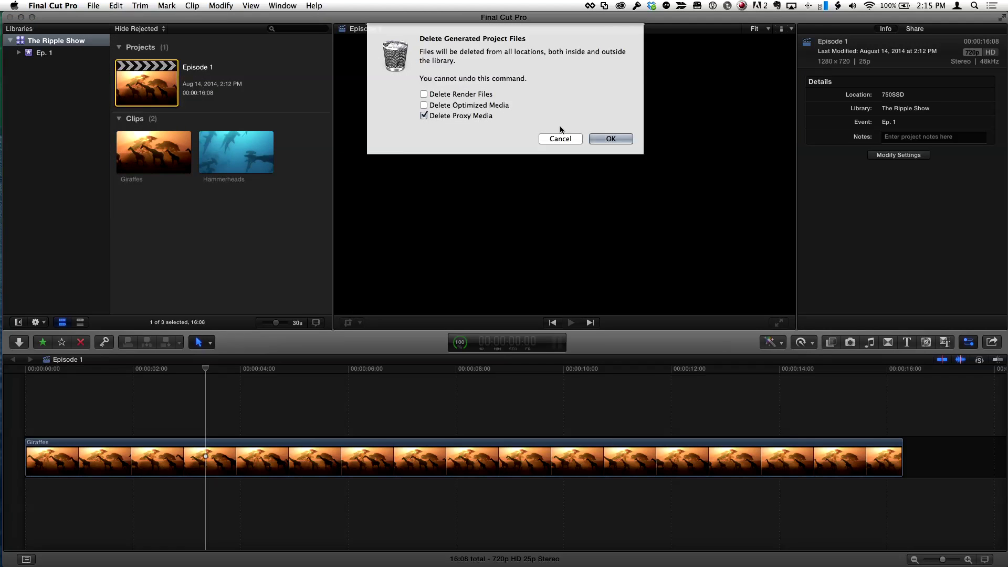
click(609, 138)
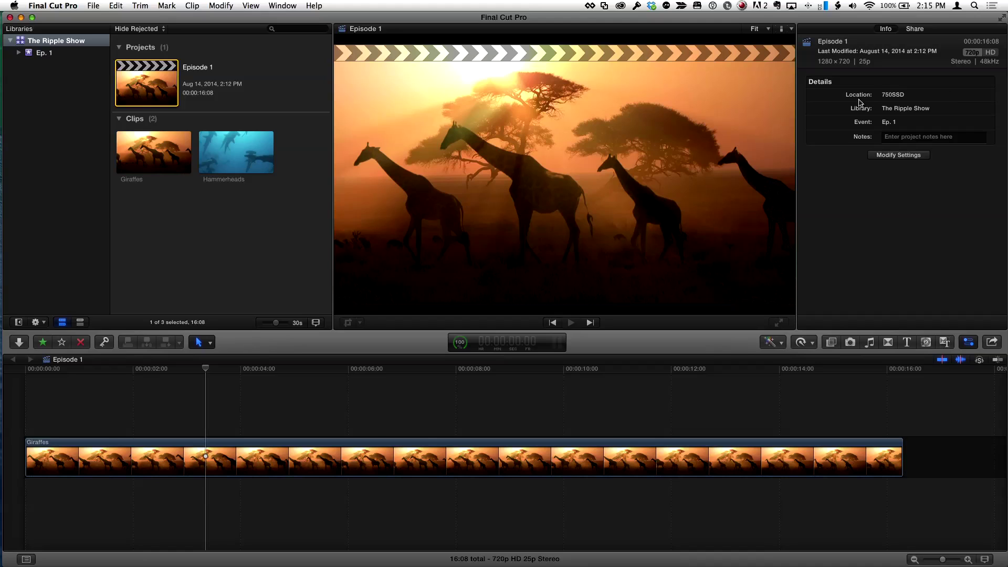
Set the media storage location of The Ripple Show library back to In Library.
click(54, 42)
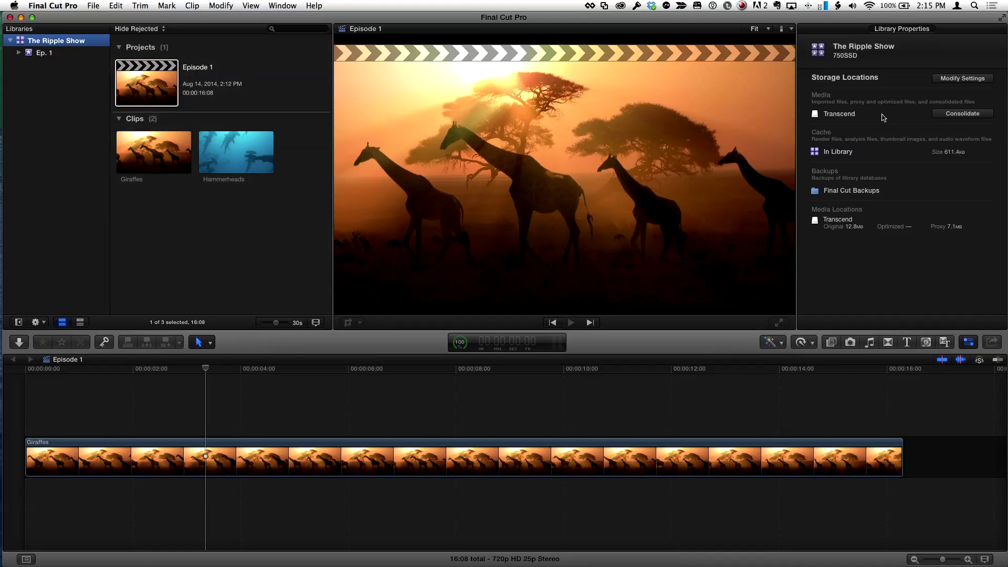
click(964, 79)
click(500, 108)
click(502, 99)
click(601, 164)
Transcode the Episode 1 project's media to proxy and select The Ripple Show library to check its media locations.
click(154, 89)
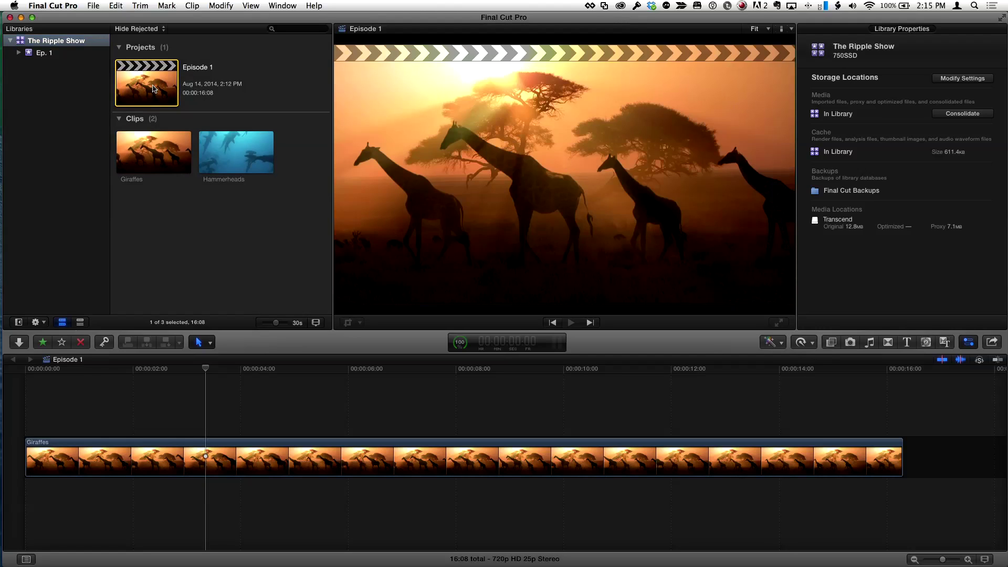
click(97, 7)
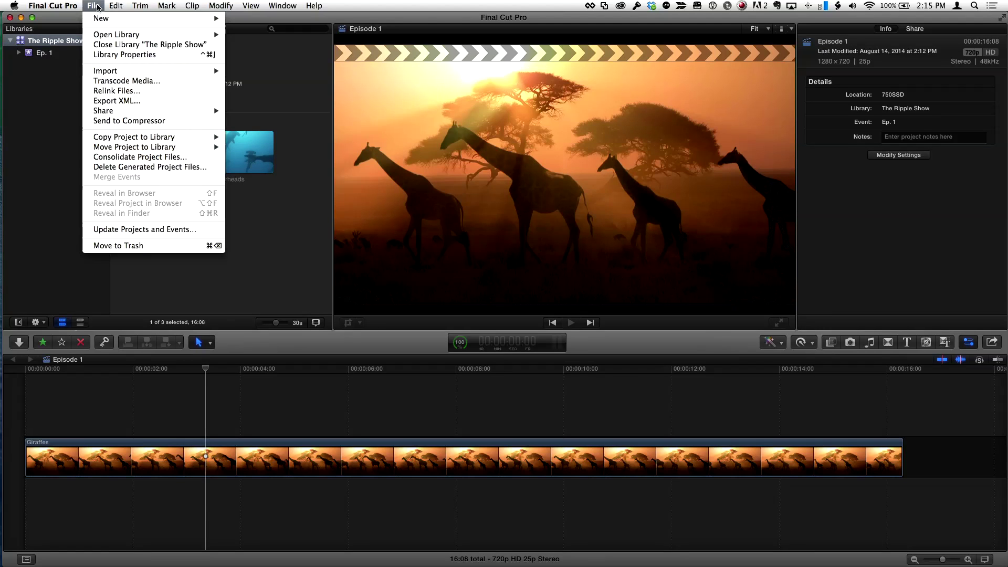
click(157, 81)
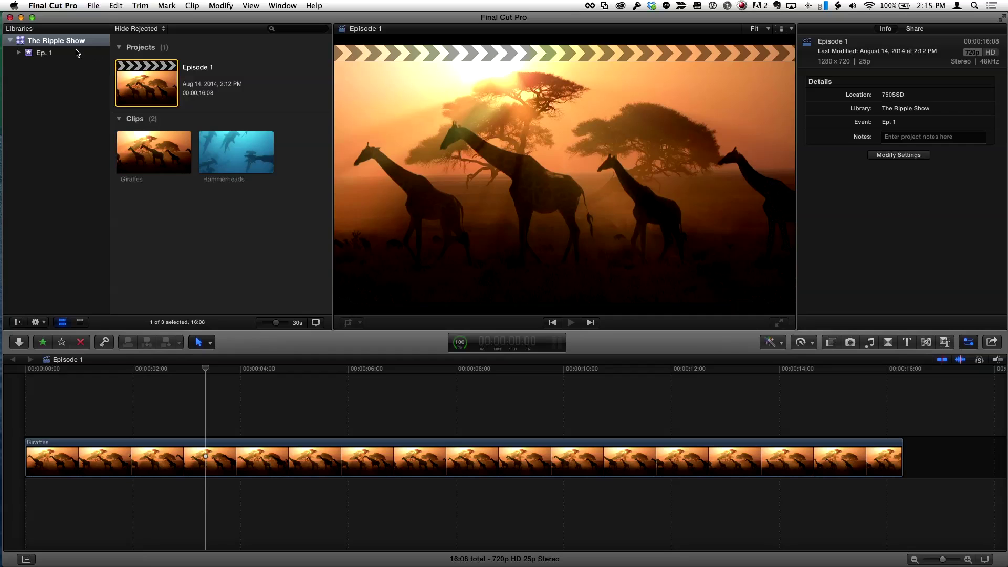
click(52, 43)
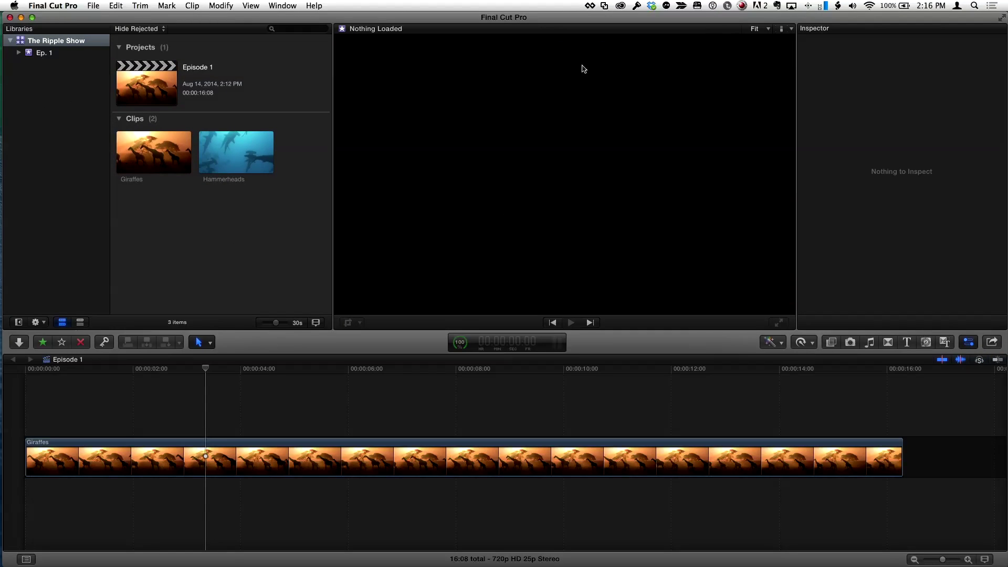
Switch the viewer's media to Proxy and preview the Giraffes clip in the Episode 1 timeline.
click(790, 30)
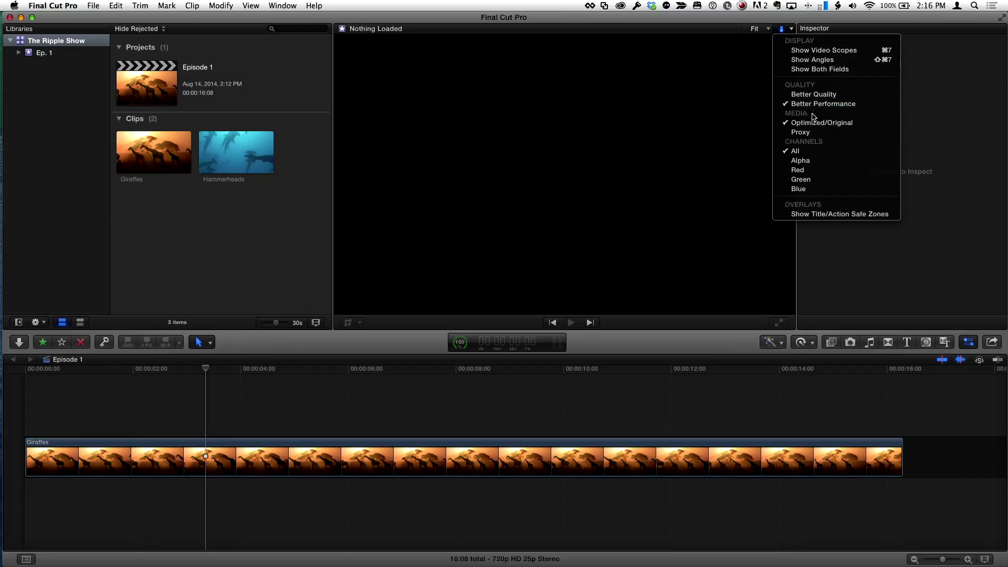
click(815, 135)
click(284, 376)
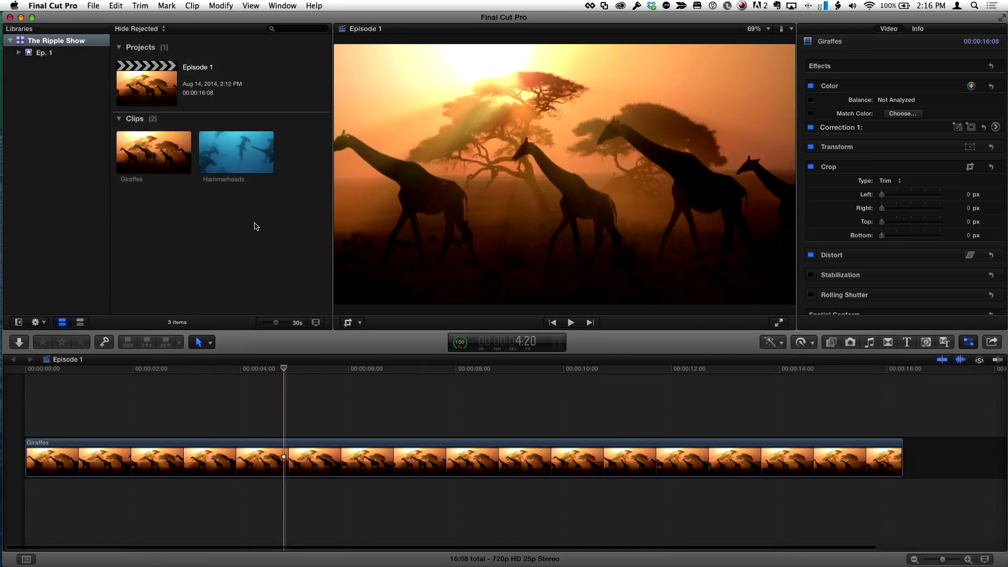
Append the Hammerheads clip to the end of the Episode 1 timeline and preview it with the playhead.
click(247, 160)
key(e)
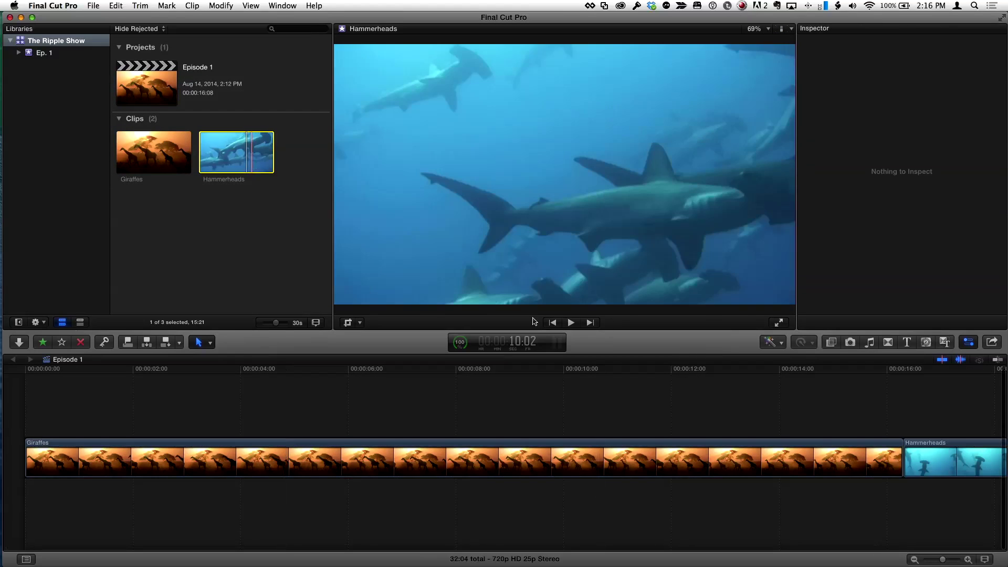
click(934, 369)
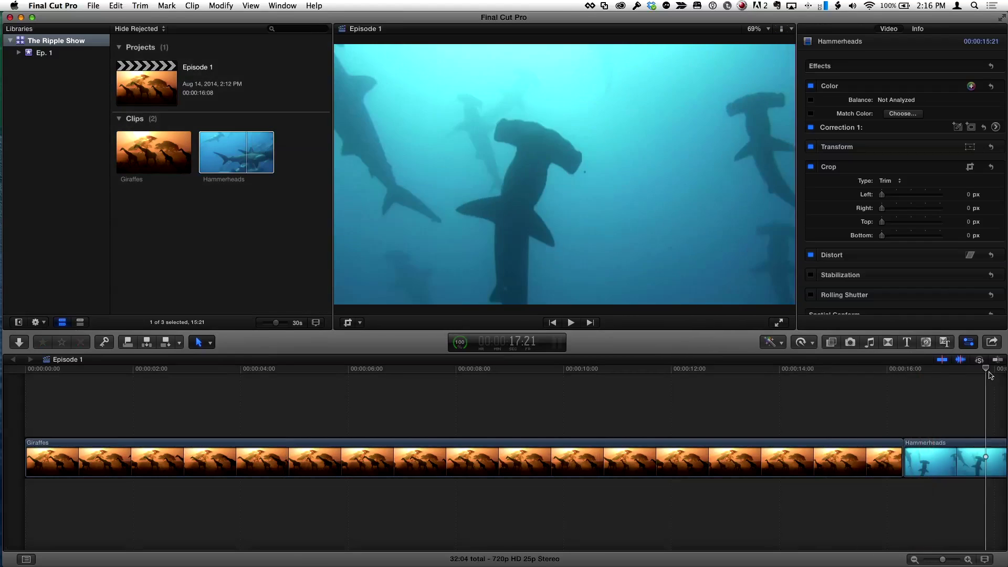
click(927, 374)
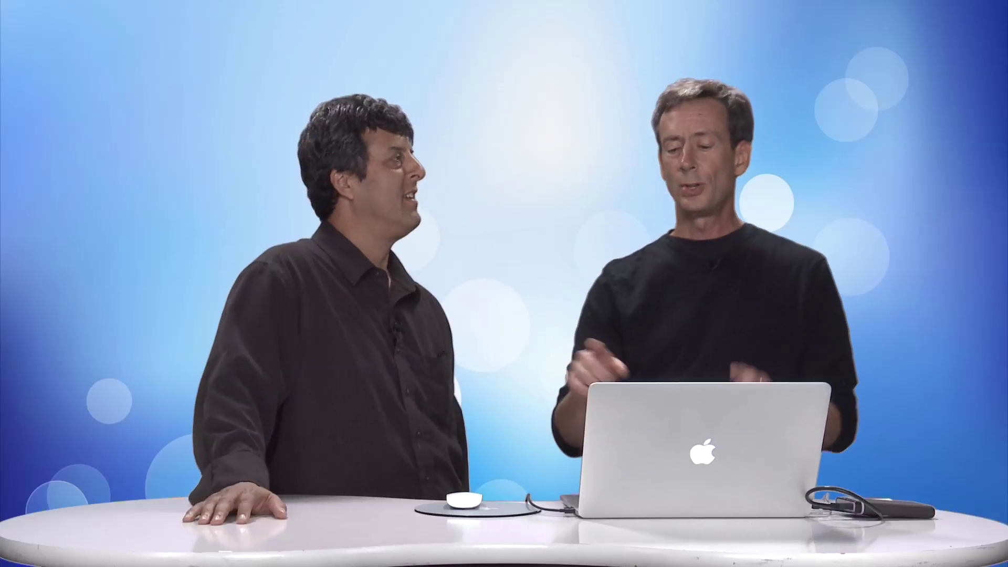